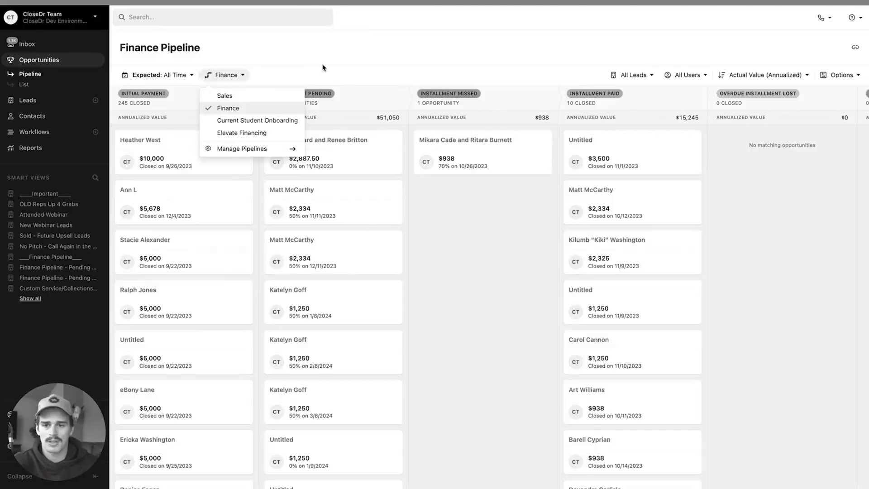
# - Open a custom Expected date calendar on the Finance board and go back to January 2024
pyautogui.click(322, 68)
pyautogui.click(158, 74)
pyautogui.click(149, 325)
pyautogui.click(126, 98)
pyautogui.click(126, 99)
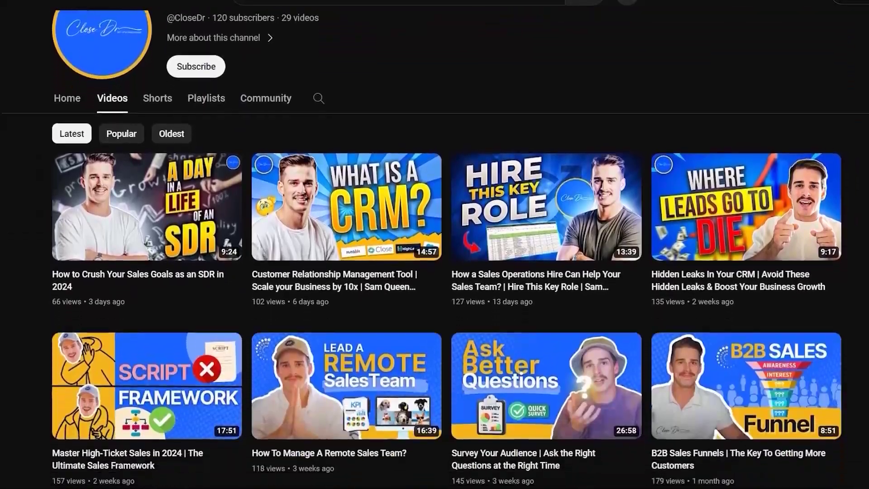
# - Scroll down the CloseDr channel's Videos grid
pyautogui.scroll(-6, 434, 244)
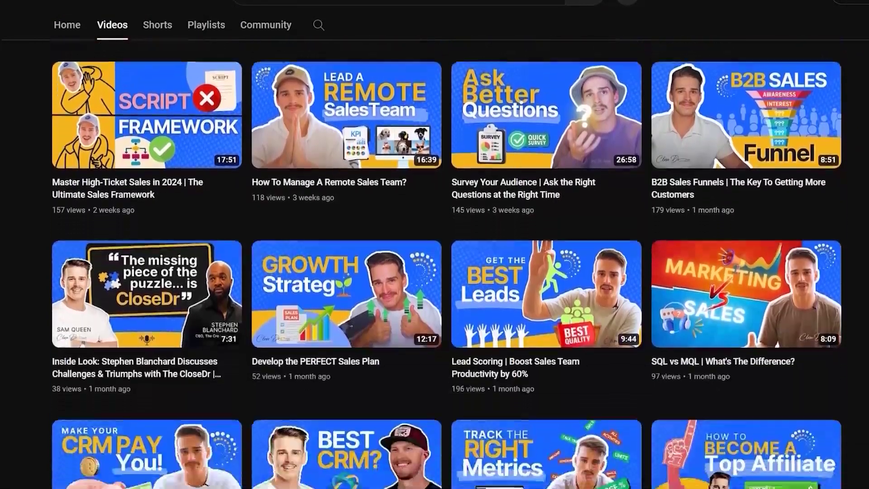
pyautogui.scroll(-5, 434, 244)
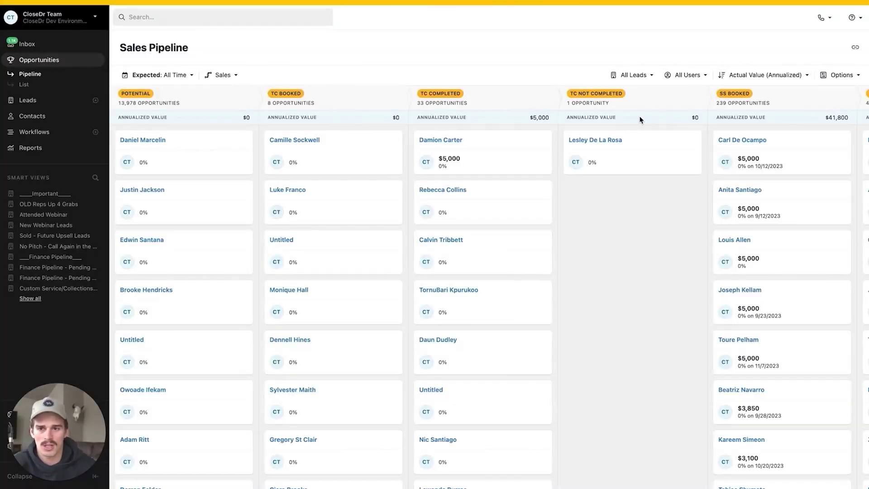
# - Change the Sales Pipeline board's Status option from Active Only to All Statuses
pyautogui.hscroll(1, 374, 91)
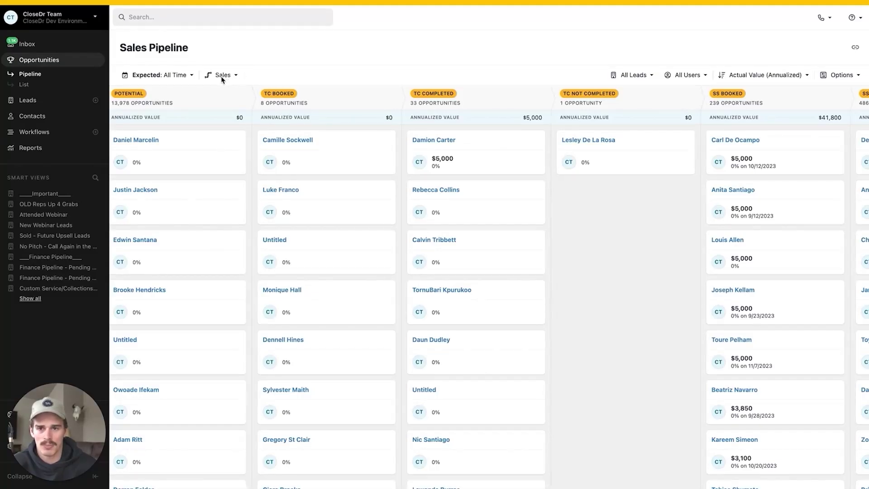
pyautogui.click(839, 76)
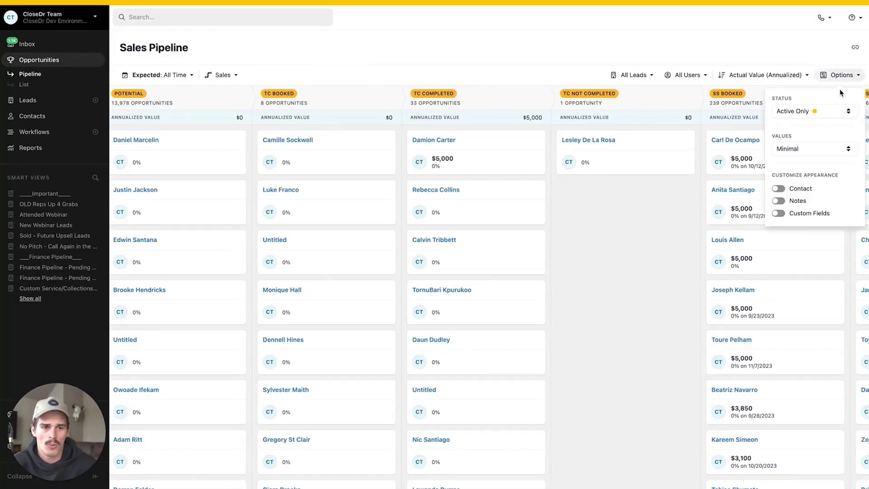
pyautogui.click(792, 157)
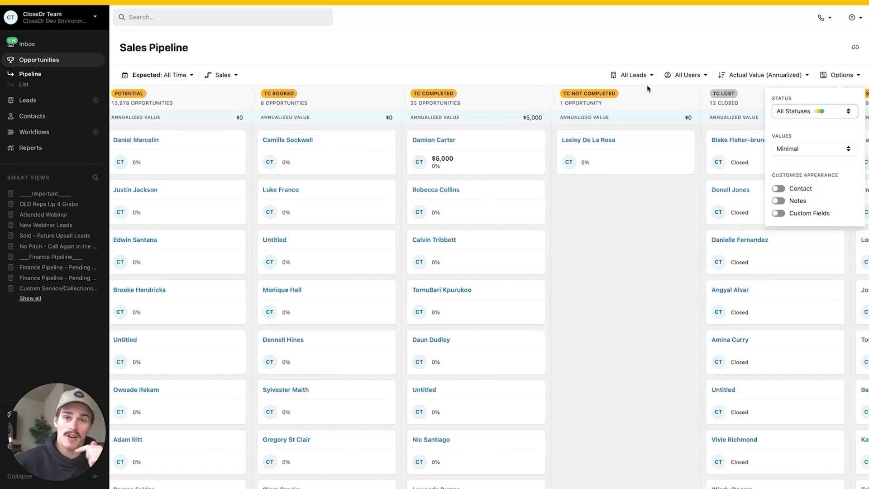
pyautogui.click(596, 51)
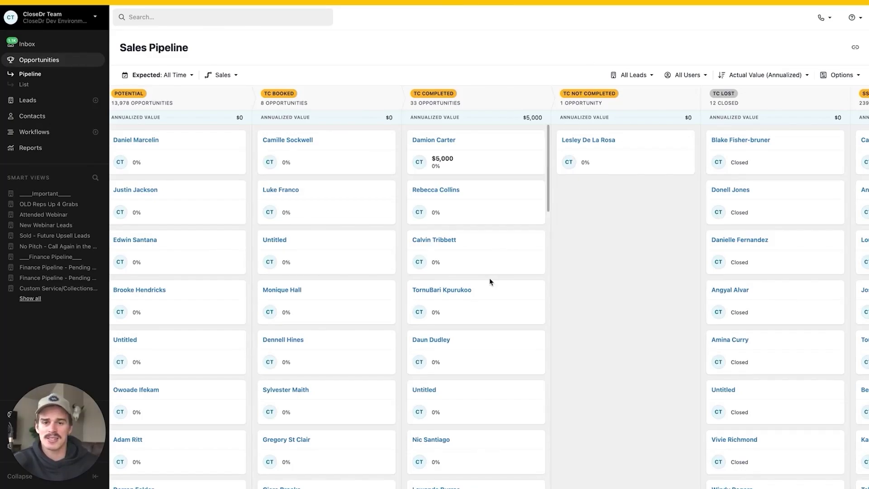
pyautogui.hscroll(-1, 489, 281)
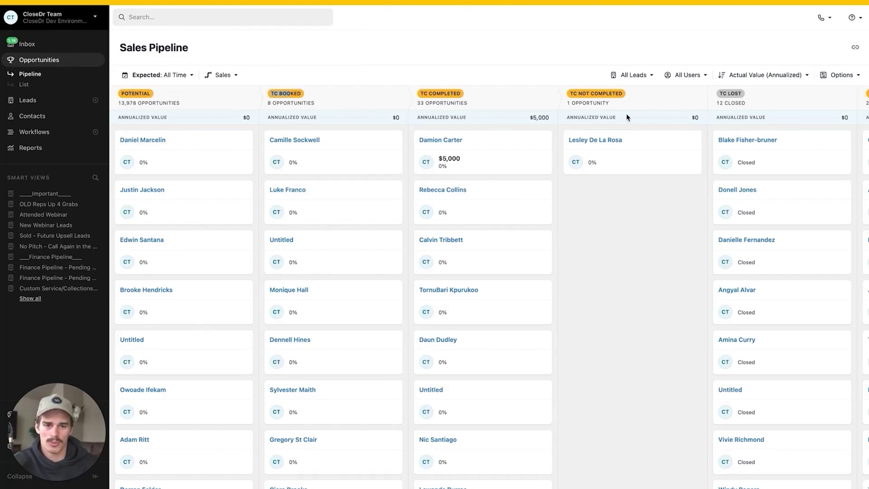
pyautogui.hscroll(10, 628, 117)
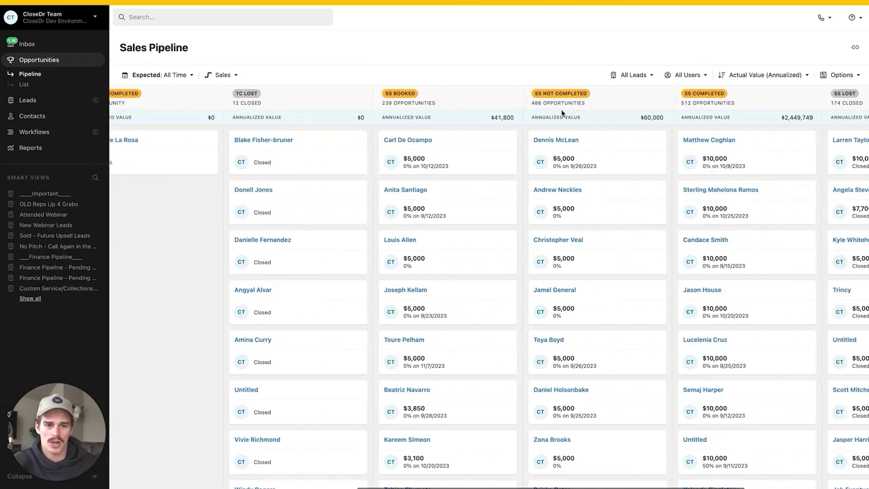
pyautogui.hscroll(5, 562, 113)
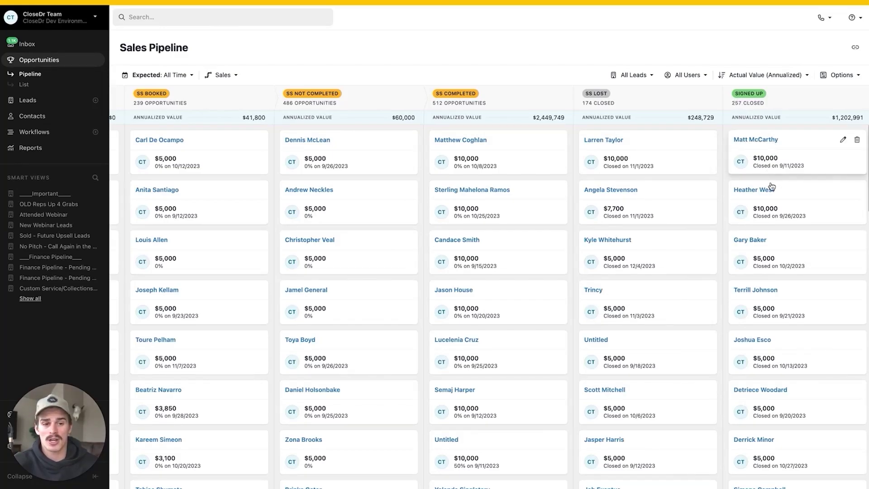
pyautogui.scroll(-5, 777, 226)
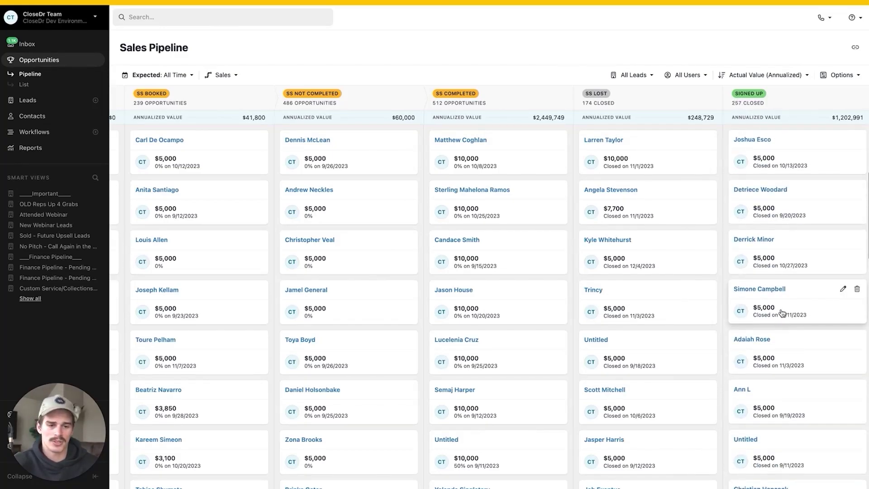
pyautogui.moveTo(768, 313)
pyautogui.scroll(-1, 788, 352)
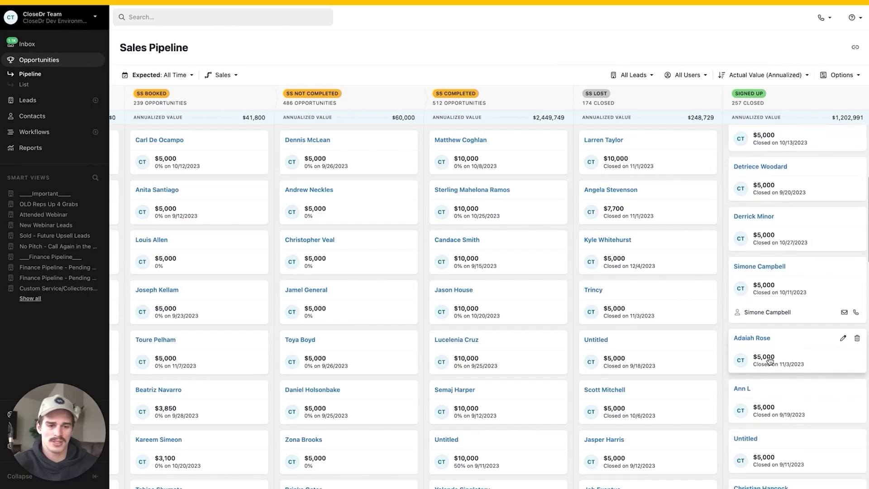
pyautogui.scroll(-1, 774, 362)
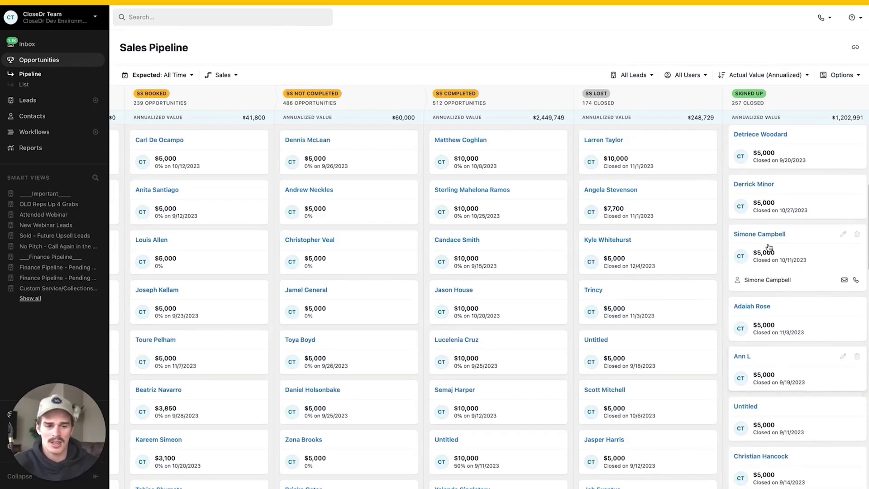
pyautogui.scroll(-10, 797, 325)
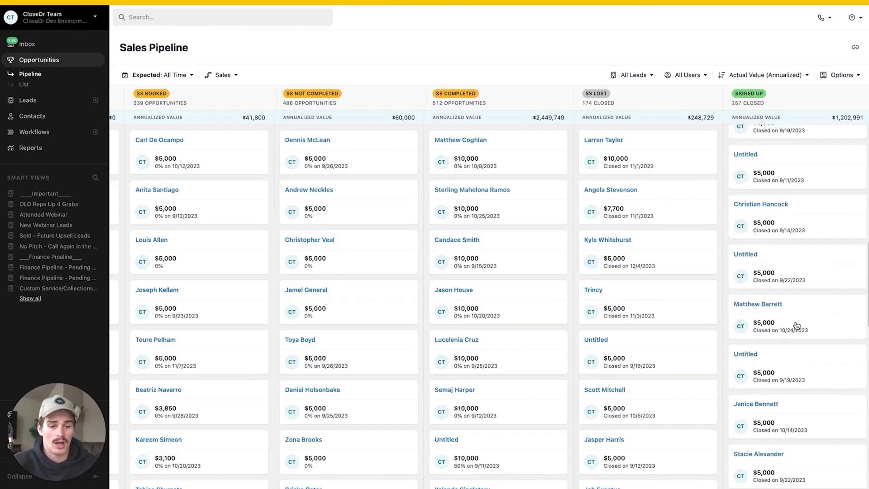
pyautogui.scroll(-3, 796, 325)
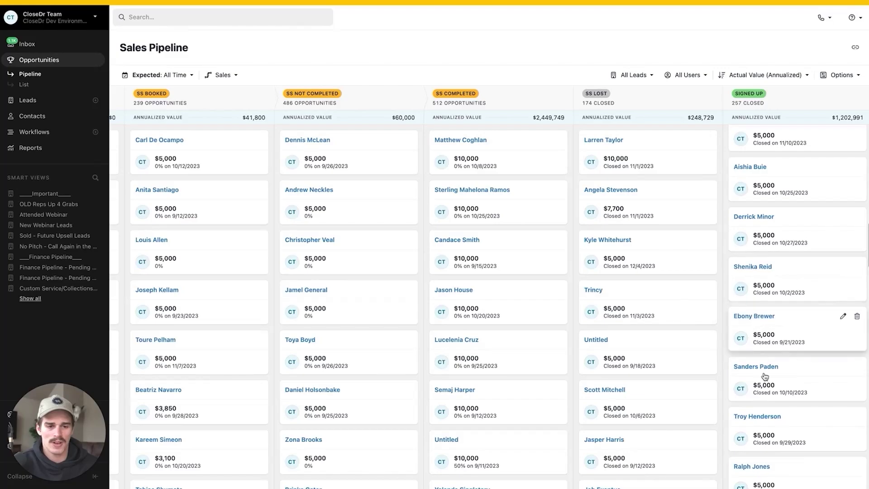
pyautogui.scroll(-15, 770, 362)
pyautogui.scroll(10, 775, 432)
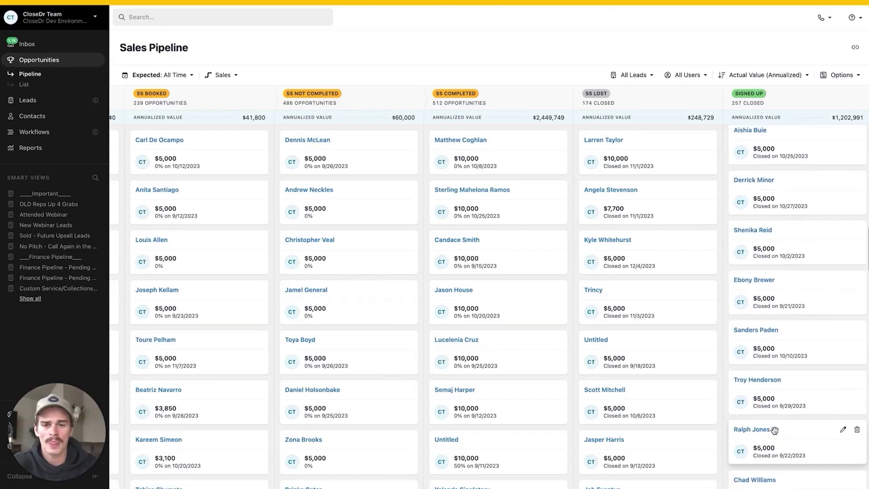
pyautogui.scroll(-3, 790, 312)
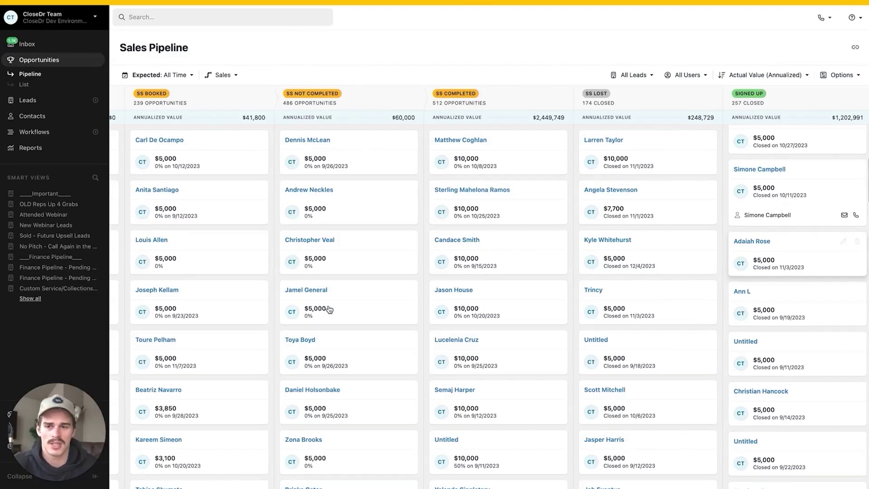
# - Switch the board from the Sales pipeline to the Finance pipeline
pyautogui.click(232, 74)
pyautogui.click(222, 108)
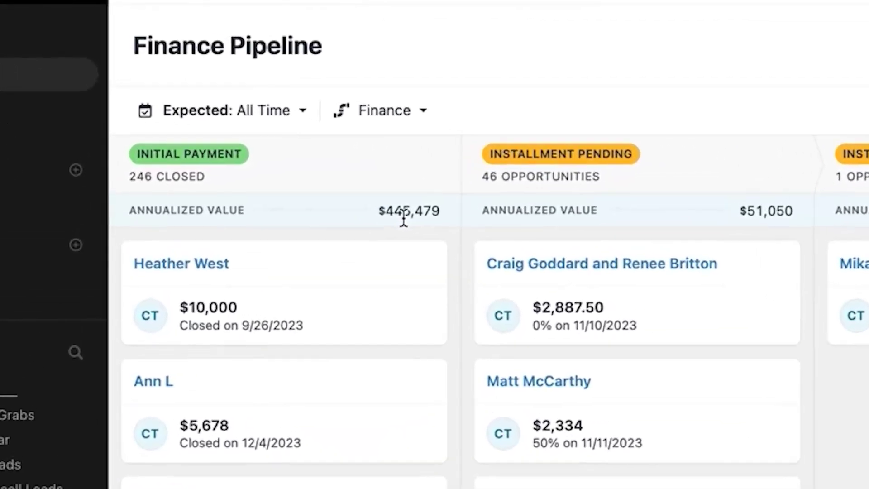
pyautogui.moveTo(380, 211); pyautogui.dragTo(468, 210)
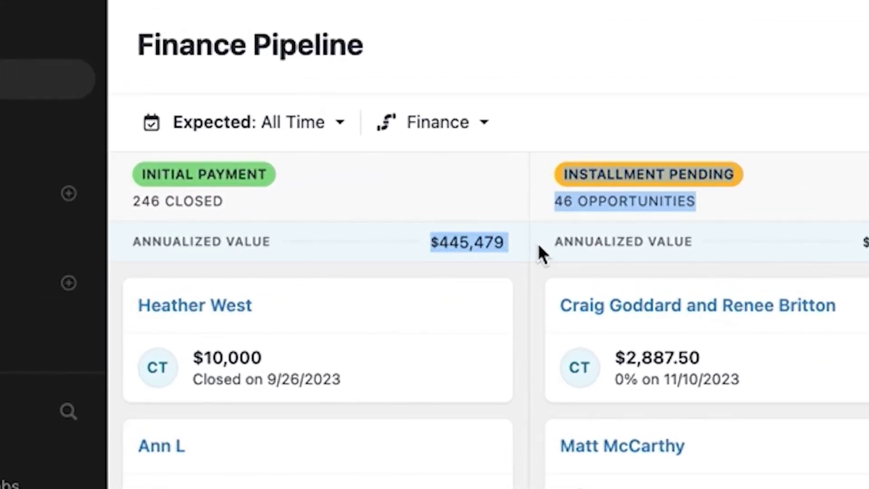
pyautogui.click(452, 208)
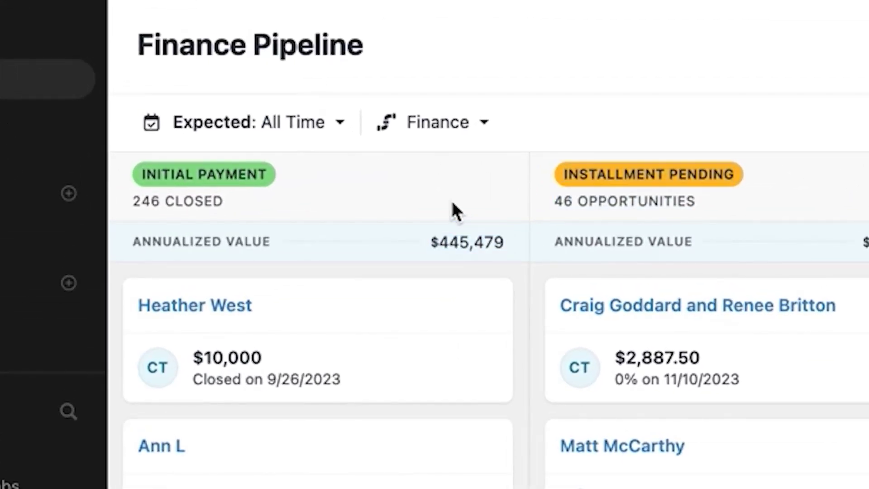
pyautogui.moveTo(501, 242); pyautogui.dragTo(429, 243)
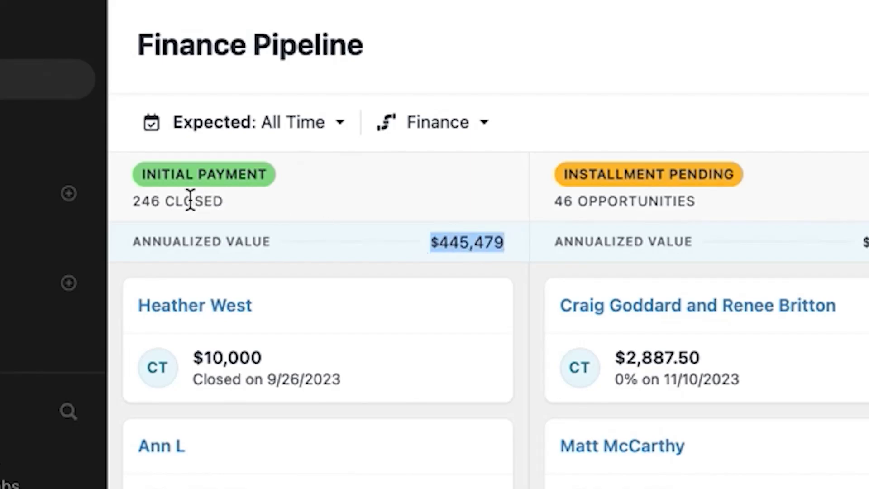
pyautogui.press('super+space')
pyautogui.write('445000')
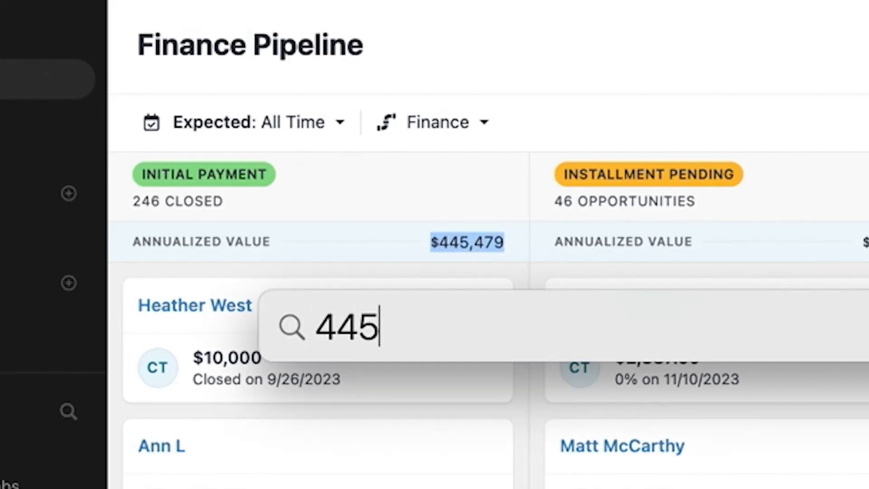
pyautogui.write('/246')
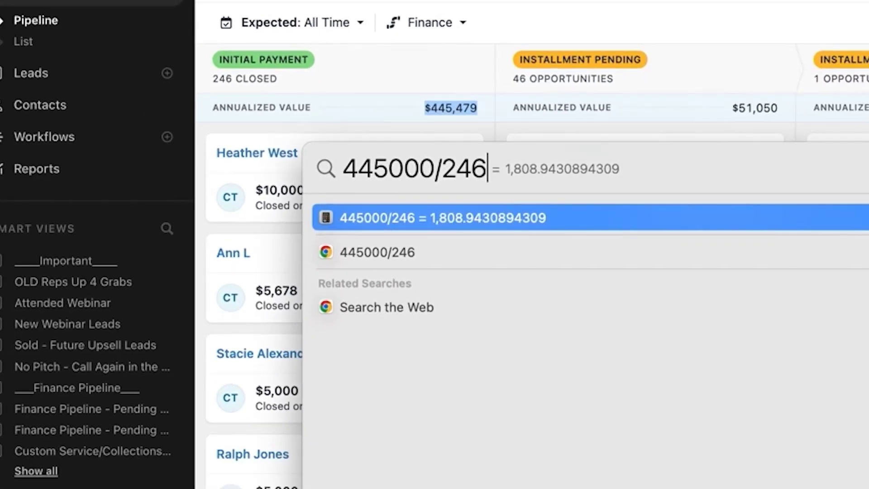
pyautogui.press('Escape')
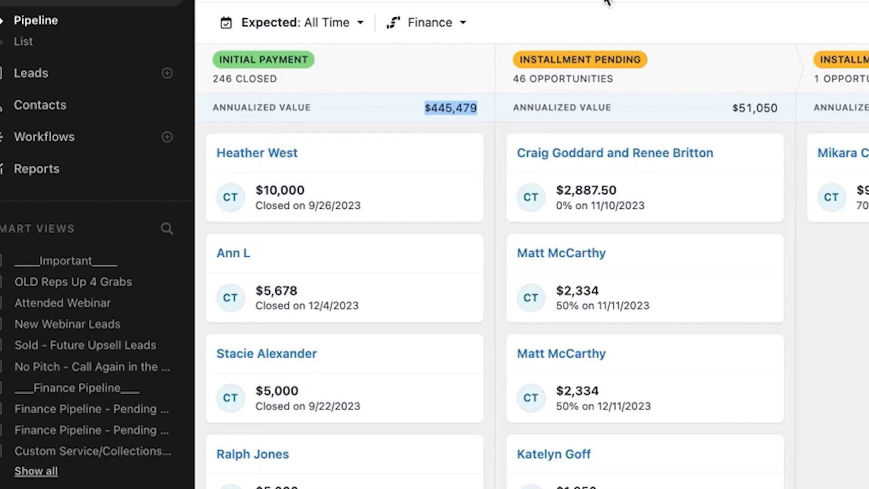
pyautogui.doubleClick(772, 108)
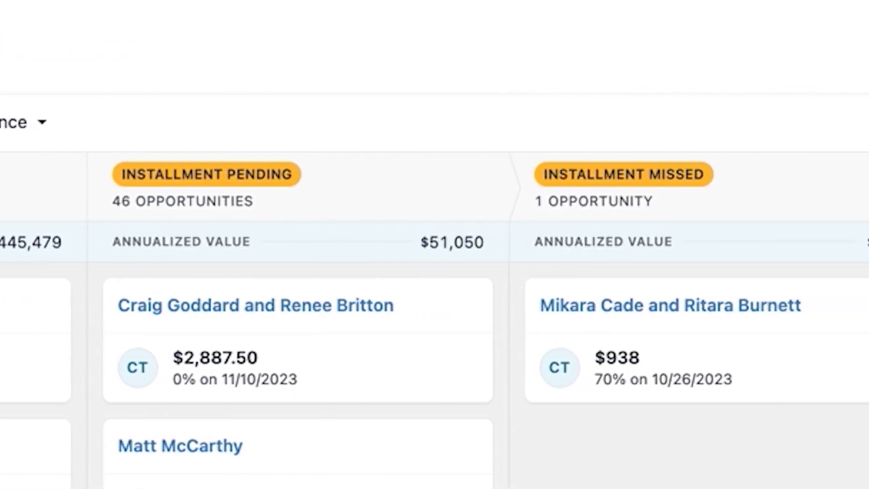
pyautogui.moveTo(663, 240); pyautogui.dragTo(732, 254)
pyautogui.click(855, 250)
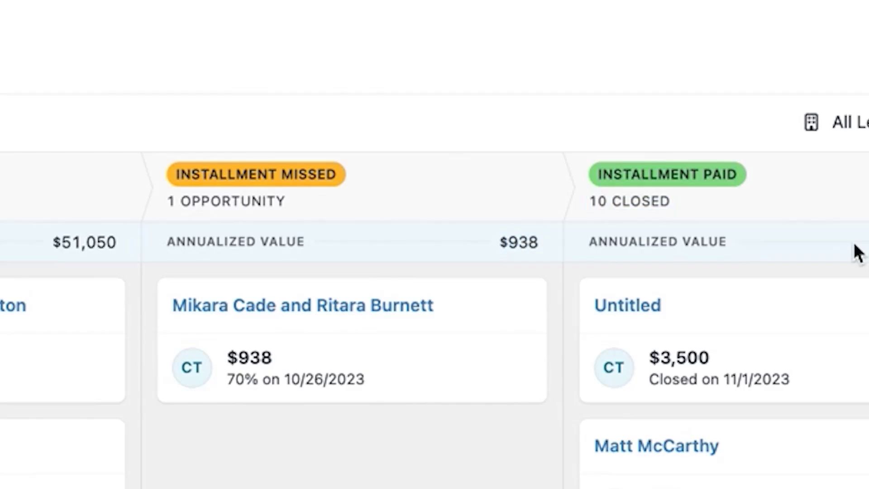
pyautogui.moveTo(813, 250); pyautogui.dragTo(731, 242)
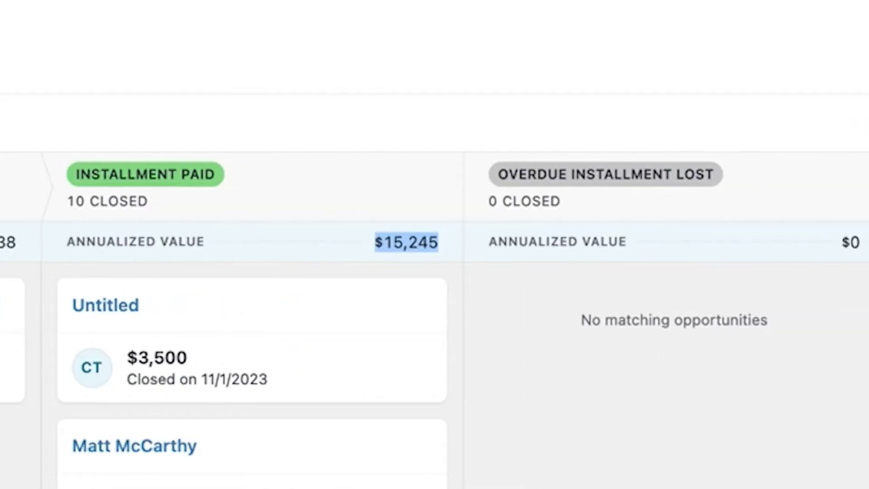
pyautogui.moveTo(592, 241); pyautogui.dragTo(617, 249)
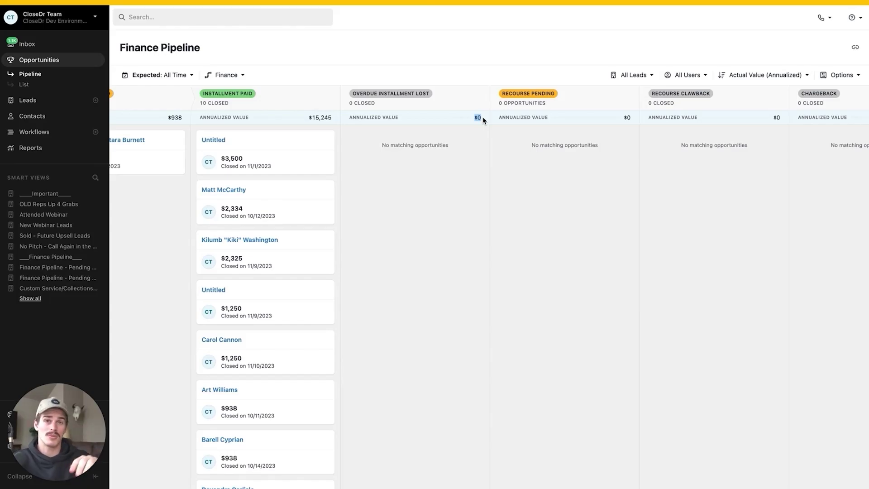
pyautogui.click(483, 120)
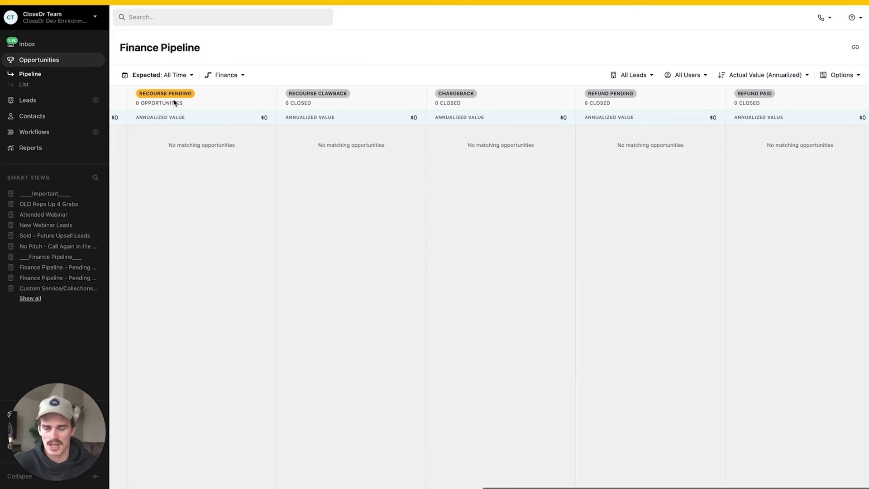
pyautogui.hscroll(-10, 176, 99)
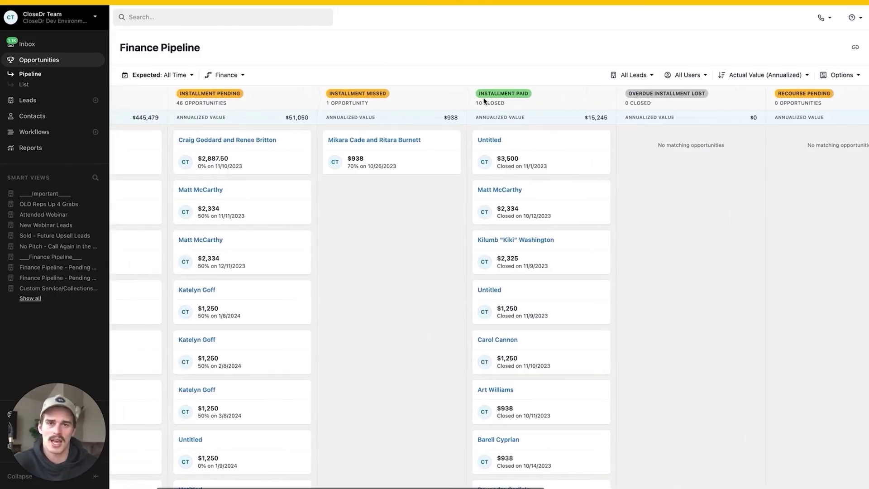
pyautogui.hscroll(-4, 484, 101)
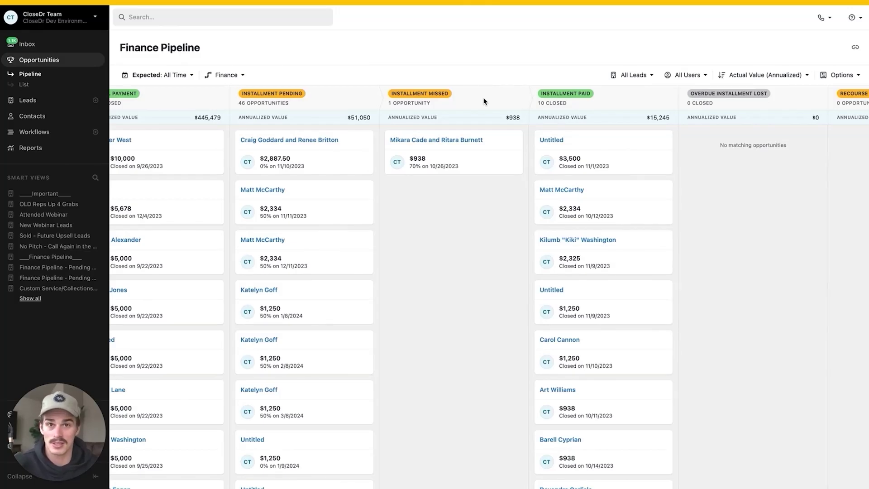
pyautogui.hscroll(-1, 484, 101)
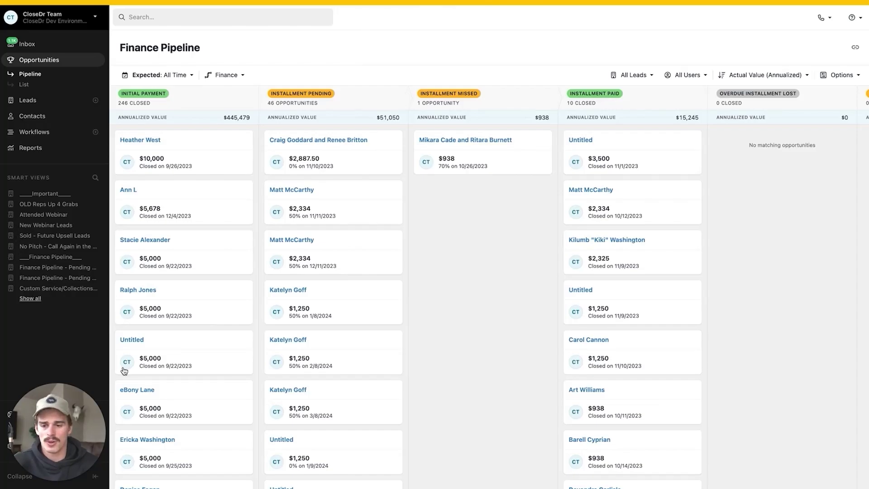
pyautogui.scroll(-15, 178, 425)
pyautogui.scroll(-10, 178, 435)
# - Open the lead page of an Initial Payment card to review its Finance opportunities
pyautogui.click(297, 317)
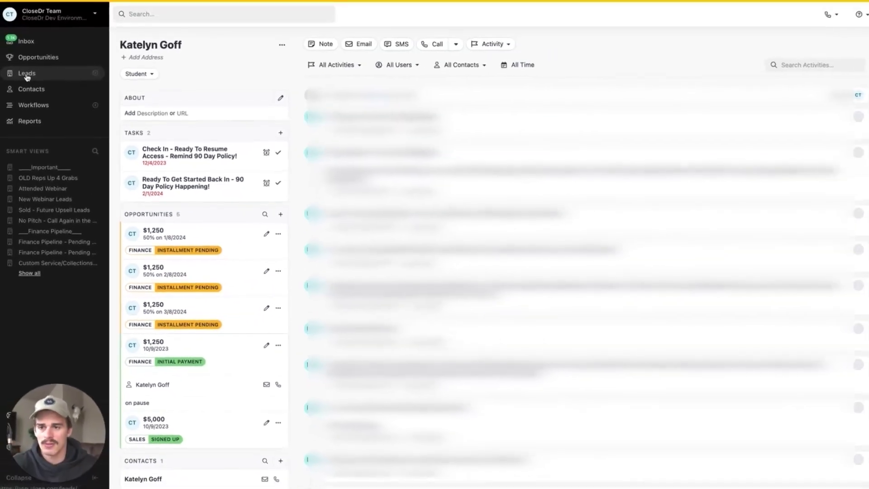
# - Return to the Finance pipeline board from the Leads list
pyautogui.click(27, 77)
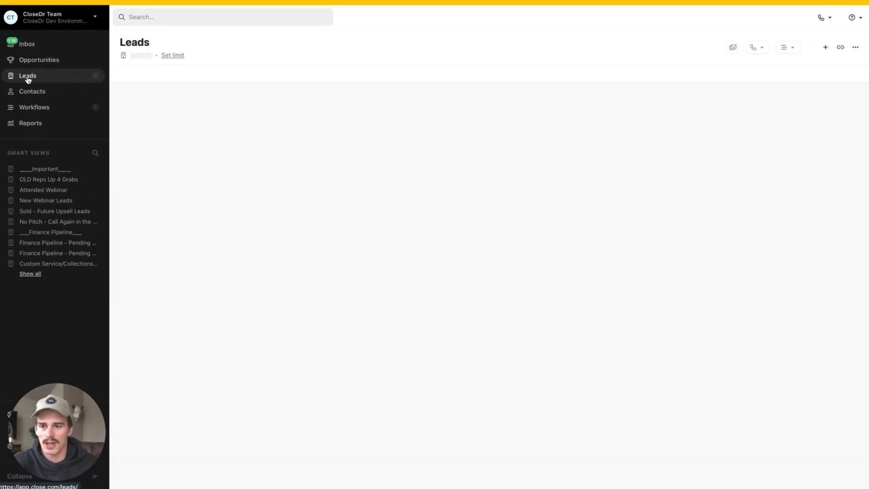
pyautogui.click(57, 61)
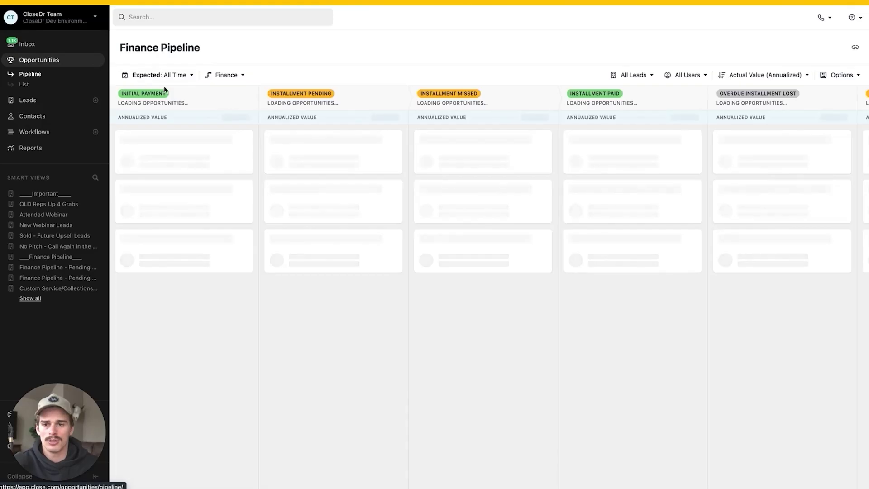
pyautogui.click(227, 75)
pyautogui.click(362, 66)
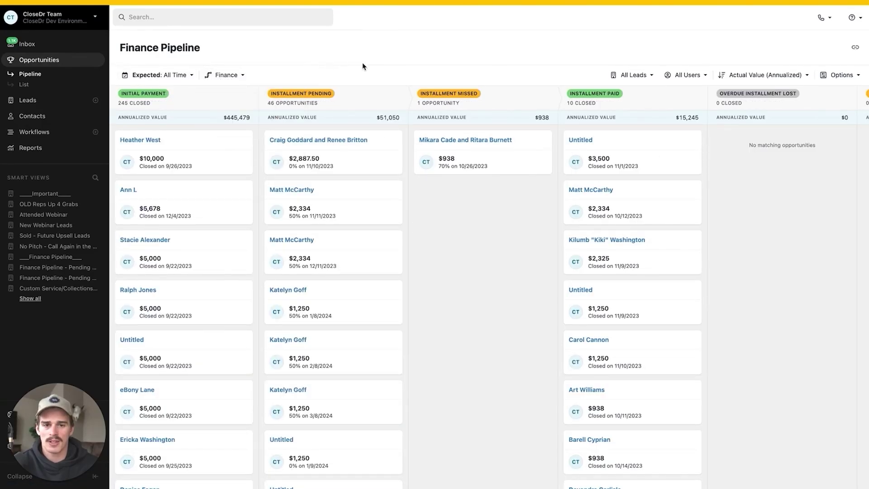
# - Filter Expected to Jan 8, 2024 and move the $1,250 installment into Installment Paid
pyautogui.click(161, 75)
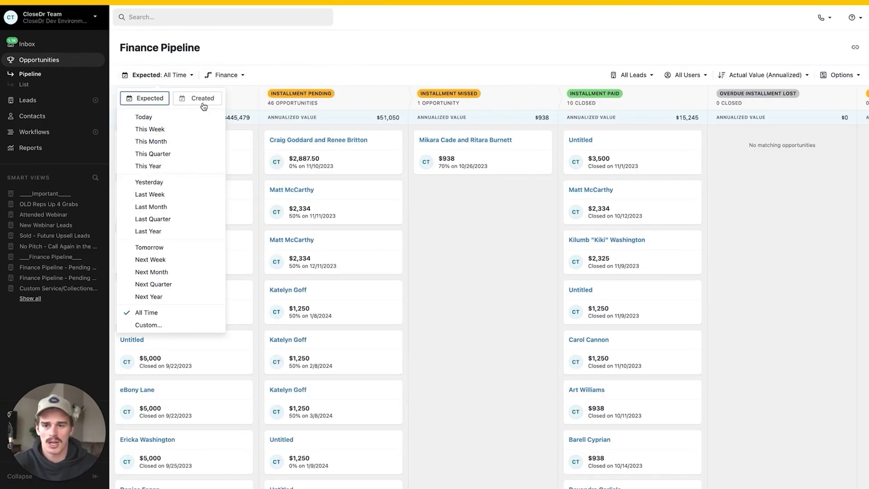
pyautogui.click(149, 325)
pyautogui.click(129, 99)
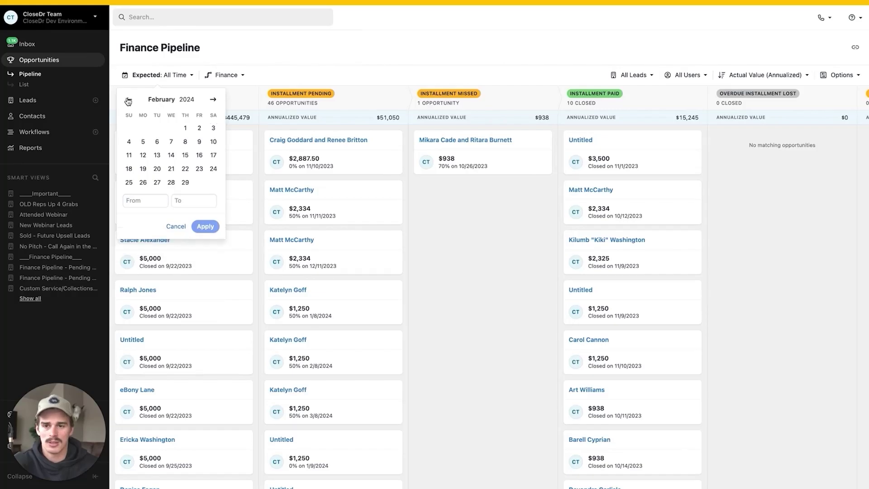
pyautogui.click(129, 99)
pyautogui.click(143, 142)
pyautogui.click(143, 141)
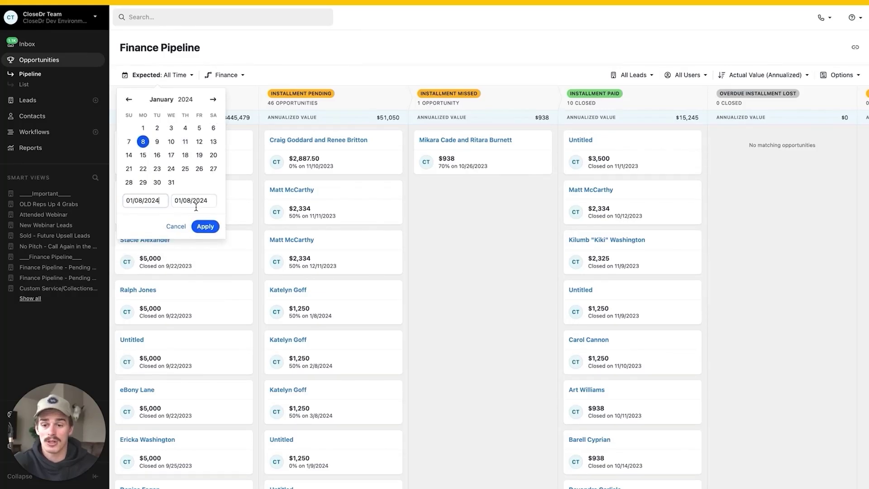
pyautogui.click(204, 227)
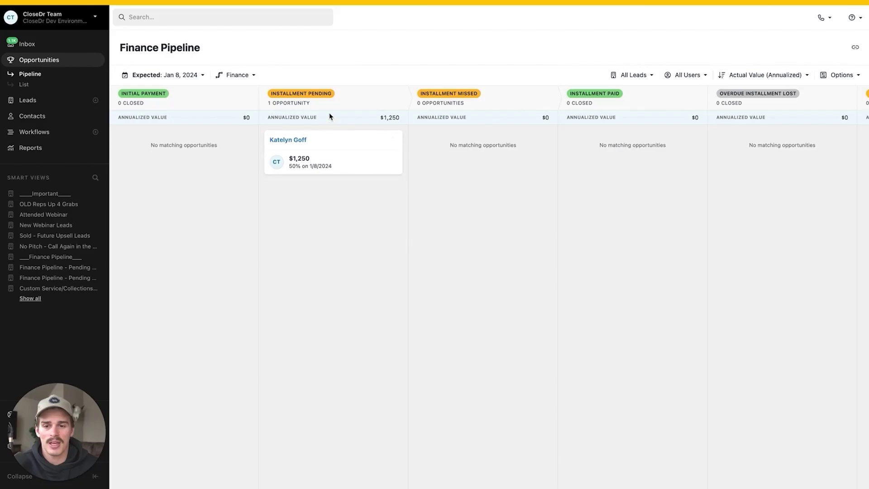
pyautogui.moveTo(310, 147); pyautogui.dragTo(579, 163)
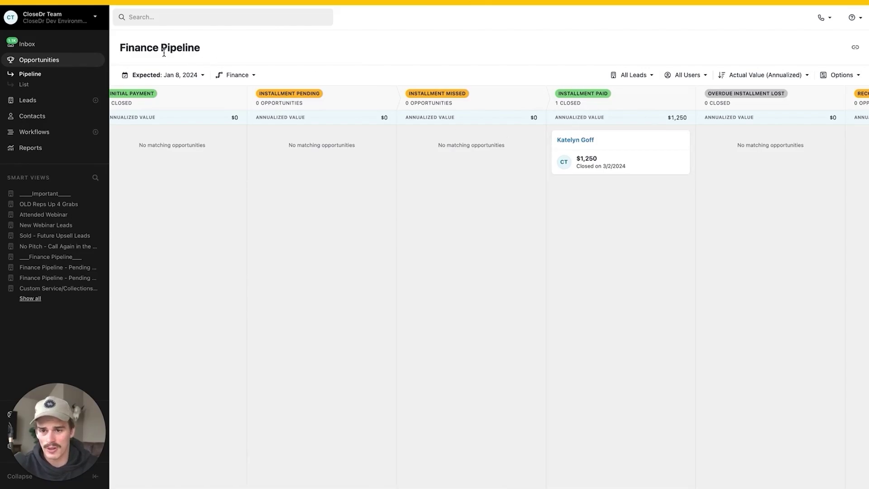
# - Filter the Finance board's expected date to December 1–31, 2023
pyautogui.click(164, 75)
pyautogui.click(162, 324)
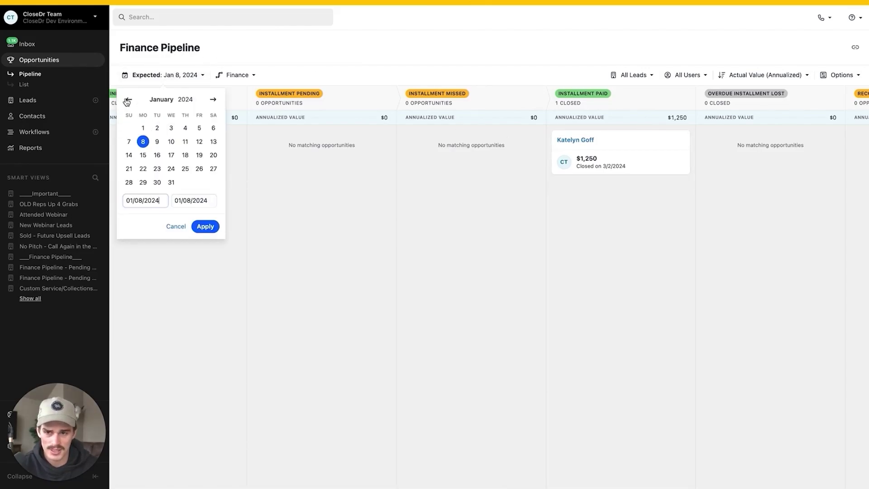
pyautogui.click(129, 99)
pyautogui.click(199, 128)
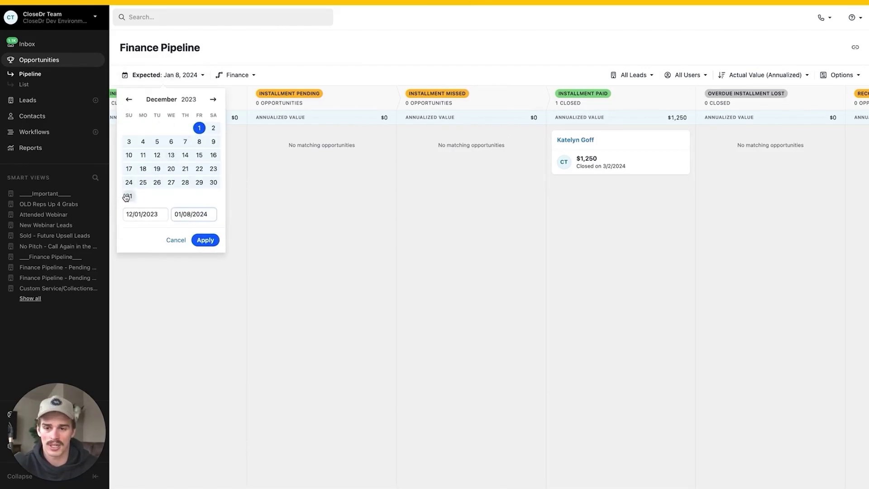
pyautogui.click(129, 195)
pyautogui.click(206, 242)
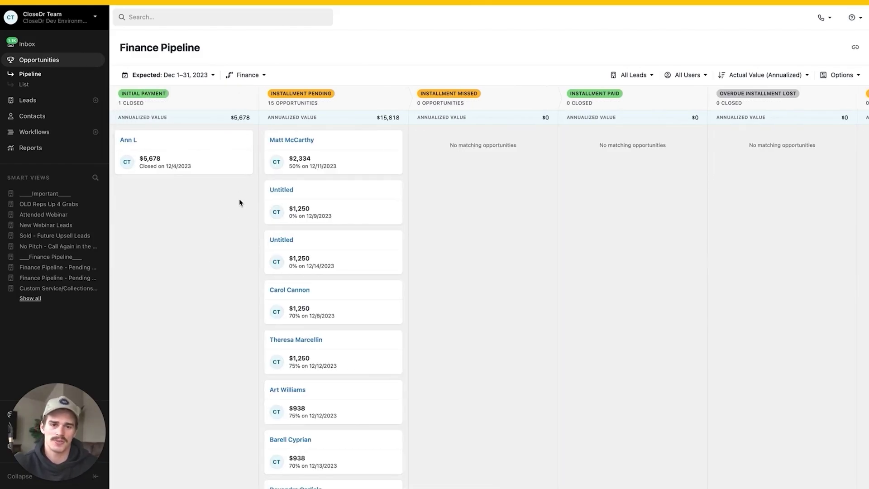
# - Inspect the $5,678 initial payment, then filter to opportunities expected yesterday
pyautogui.tripleClick(219, 156)
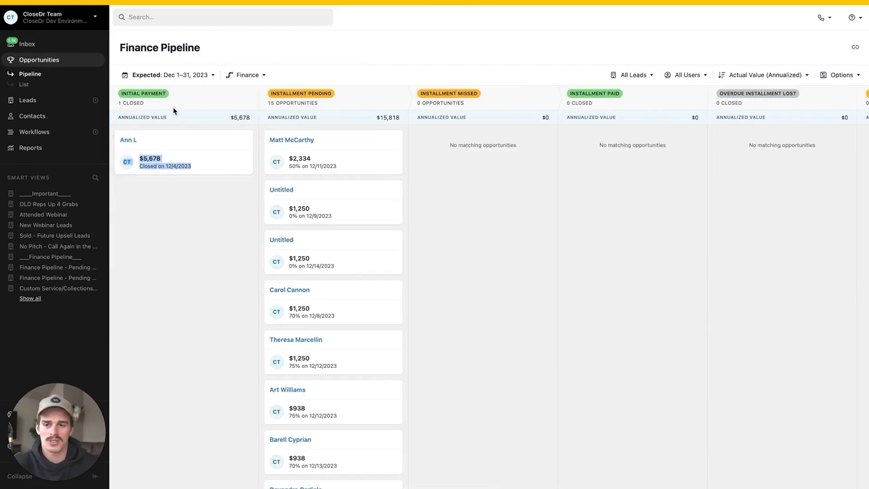
pyautogui.click(193, 105)
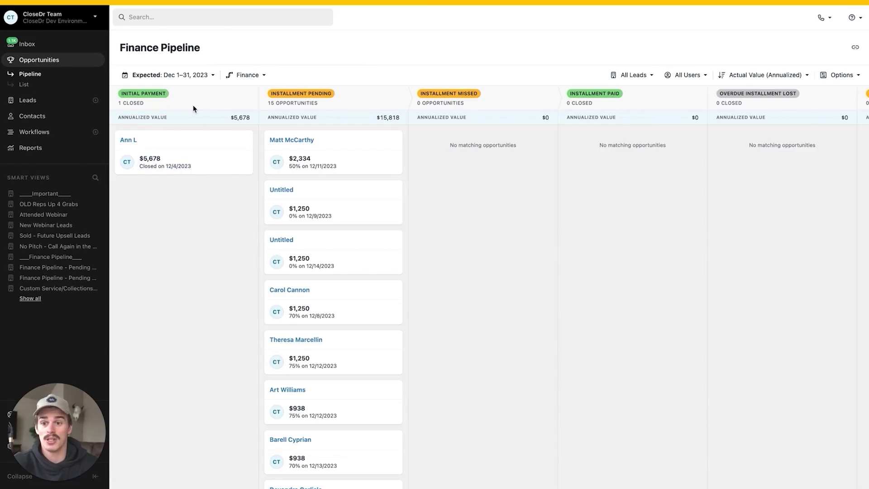
pyautogui.click(170, 75)
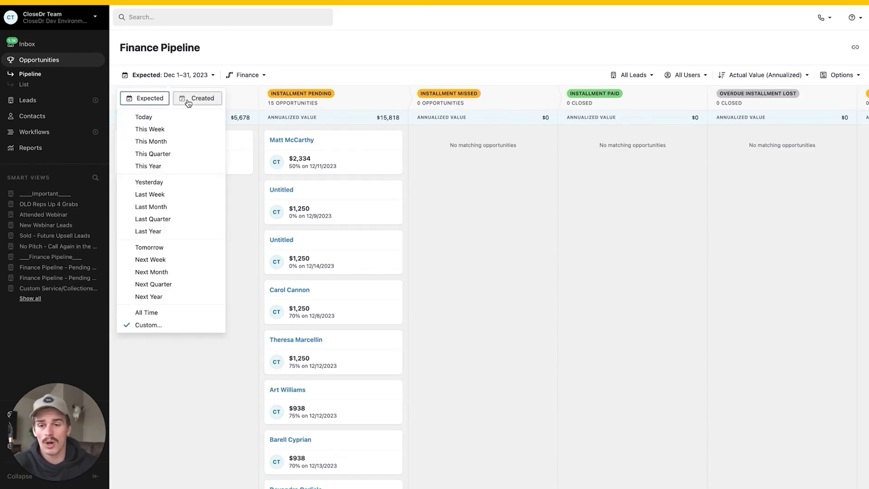
pyautogui.moveTo(188, 104); pyautogui.dragTo(163, 168)
pyautogui.click(203, 181)
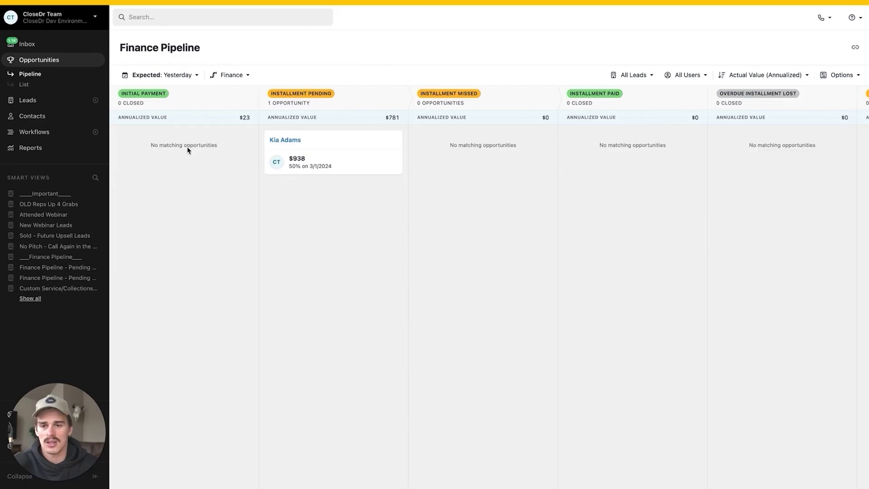
# - Filter the expected date to a custom range of March 1–31, 2024
pyautogui.click(161, 76)
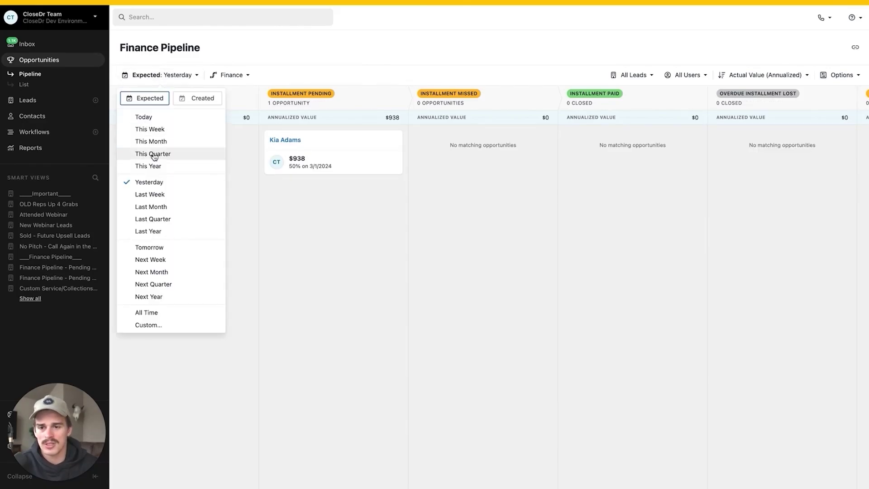
pyautogui.click(158, 325)
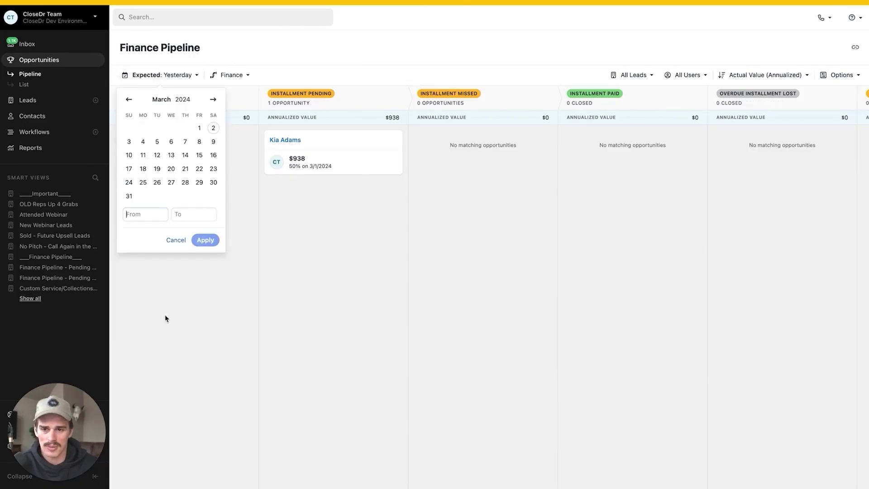
pyautogui.click(201, 128)
pyautogui.click(129, 196)
pyautogui.click(205, 239)
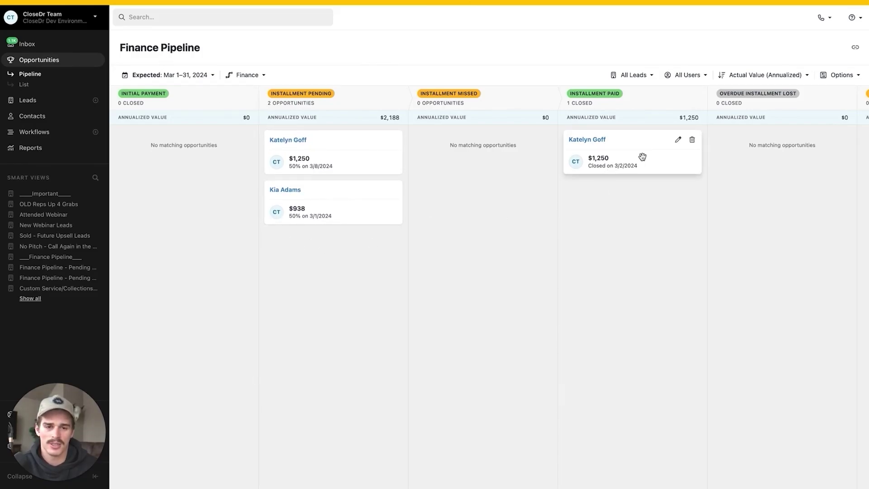
pyautogui.hscroll(10, 643, 158)
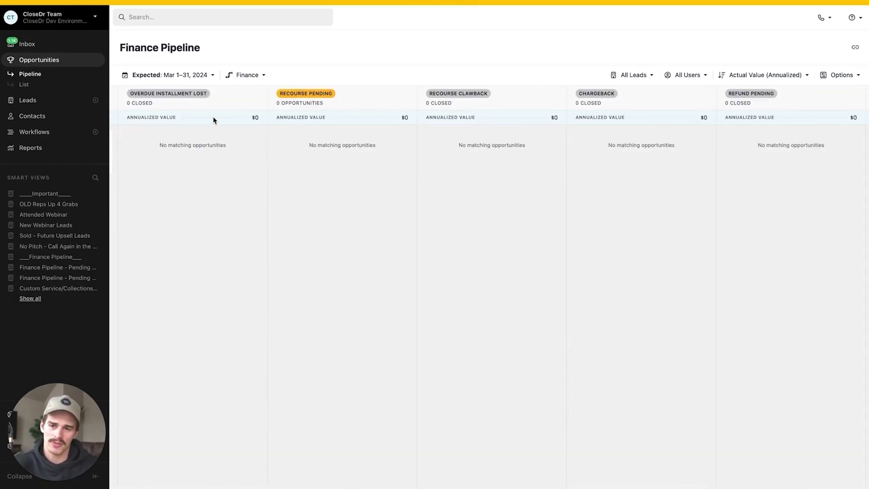
pyautogui.hscroll(-5, 192, 169)
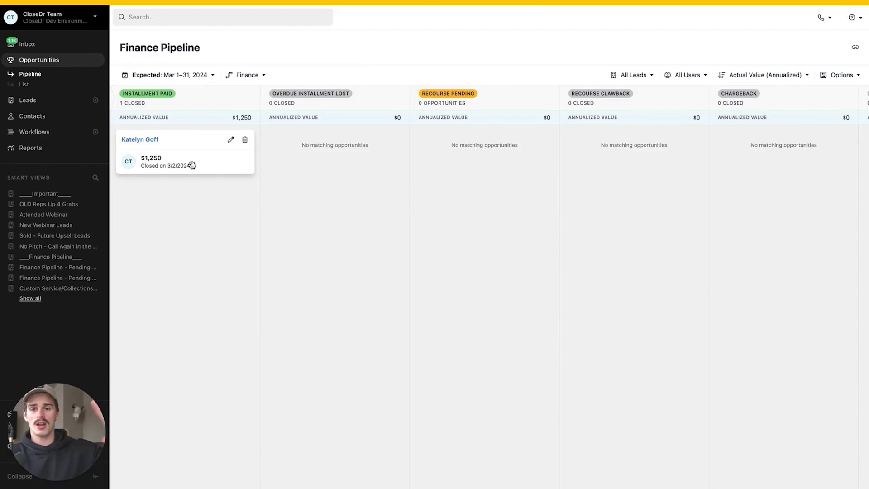
pyautogui.hscroll(-9, 326, 250)
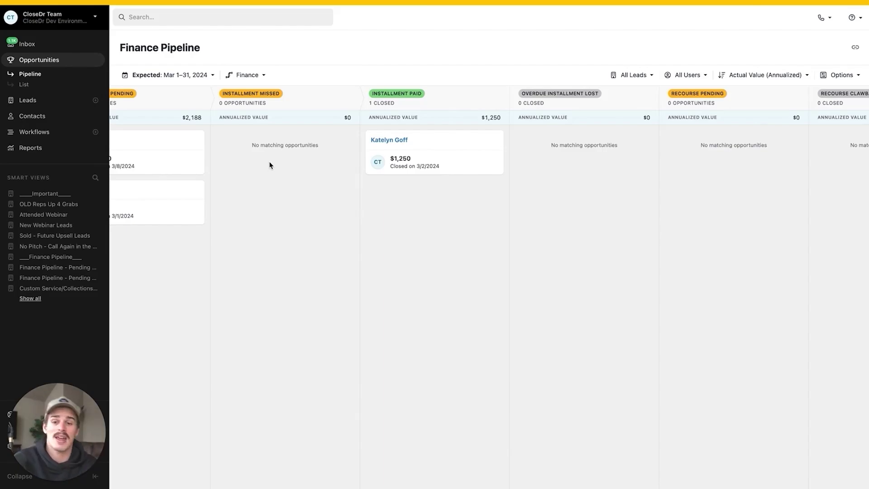
pyautogui.moveTo(407, 157)
pyautogui.mouseDown()
pyautogui.moveTo(266, 157)
pyautogui.moveTo(411, 166)
pyautogui.mouseUp()
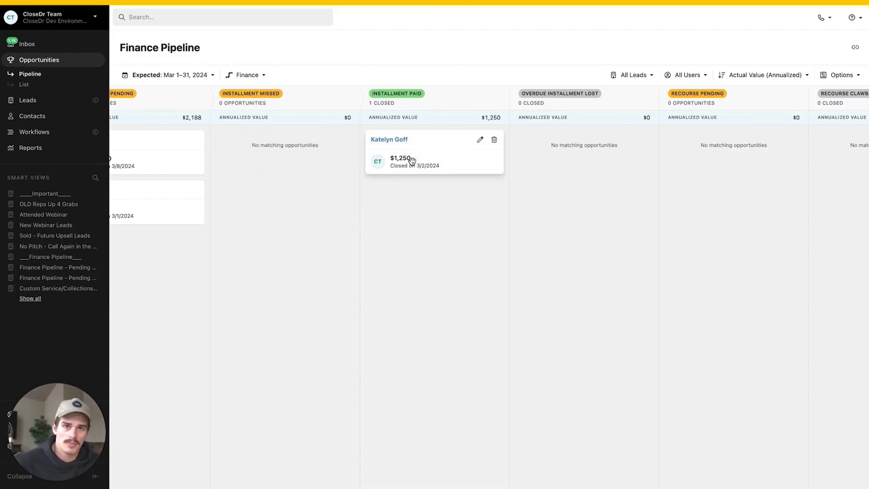
pyautogui.hscroll(5, 412, 160)
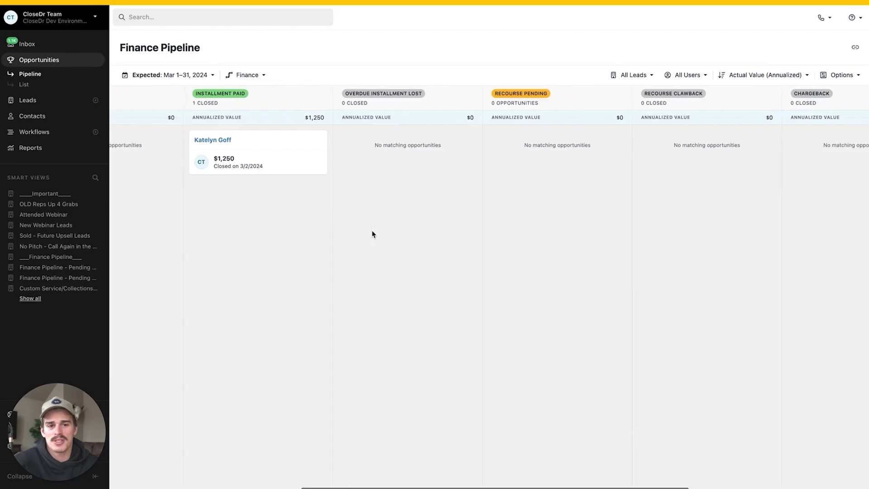
pyautogui.hscroll(2, 373, 233)
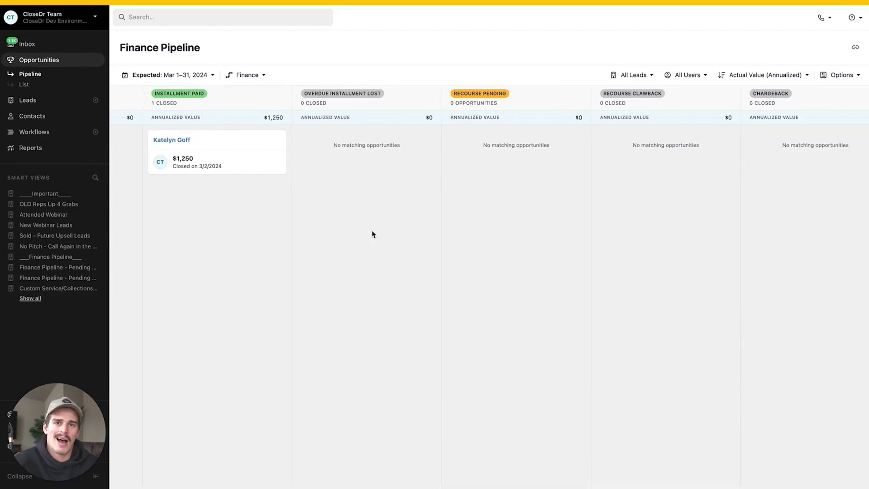
pyautogui.moveTo(248, 157); pyautogui.dragTo(376, 163)
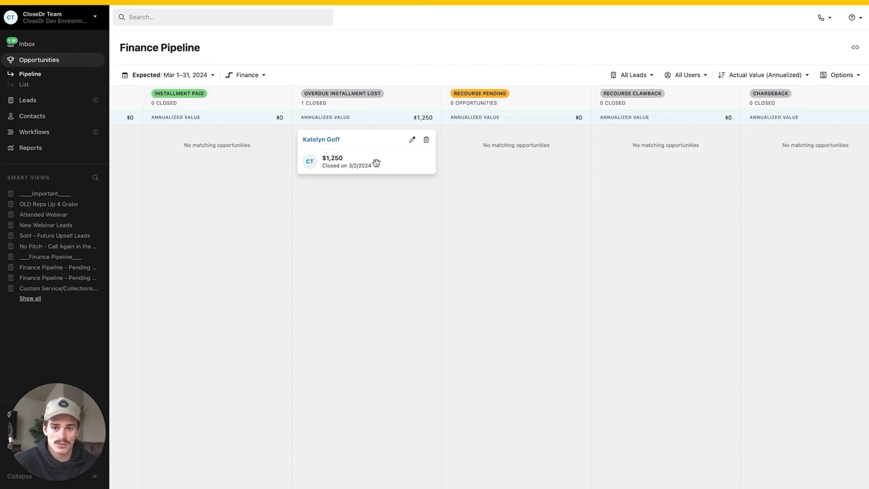
pyautogui.hscroll(-3, 377, 165)
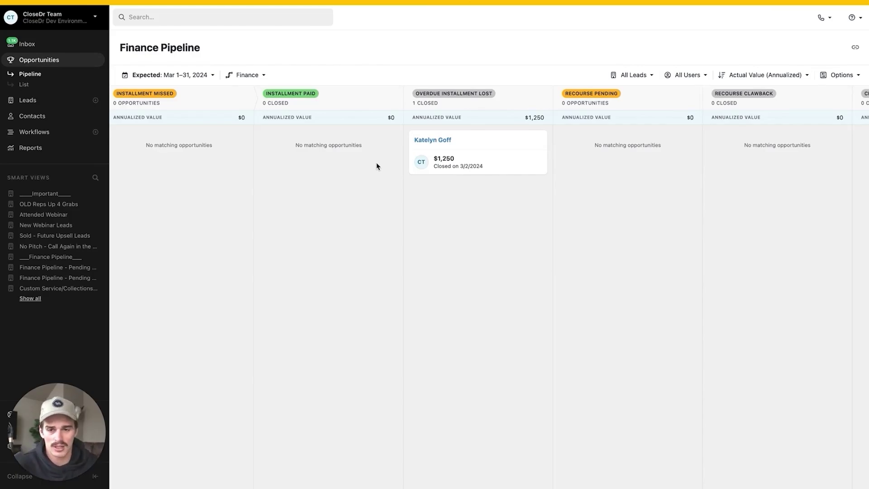
pyautogui.moveTo(442, 171); pyautogui.dragTo(481, 178)
pyautogui.click(319, 248)
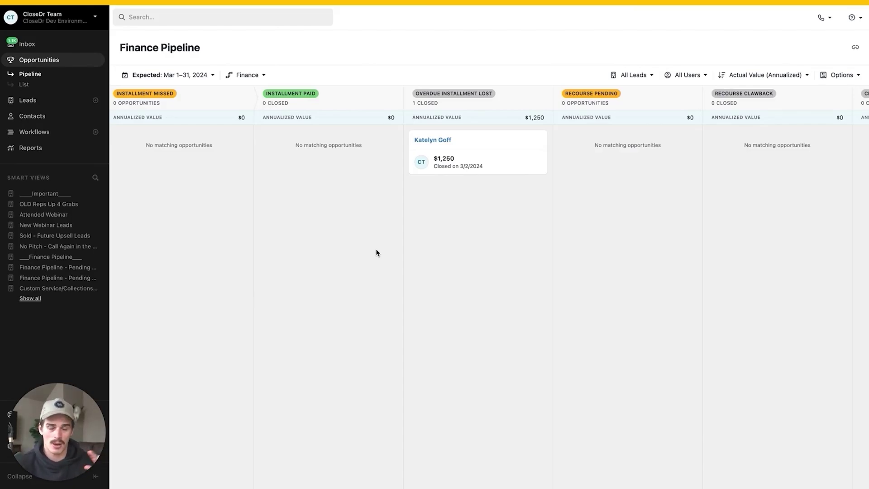
pyautogui.click(241, 74)
# - Switch the organization to CloseDr Demo Account
pyautogui.click(281, 65)
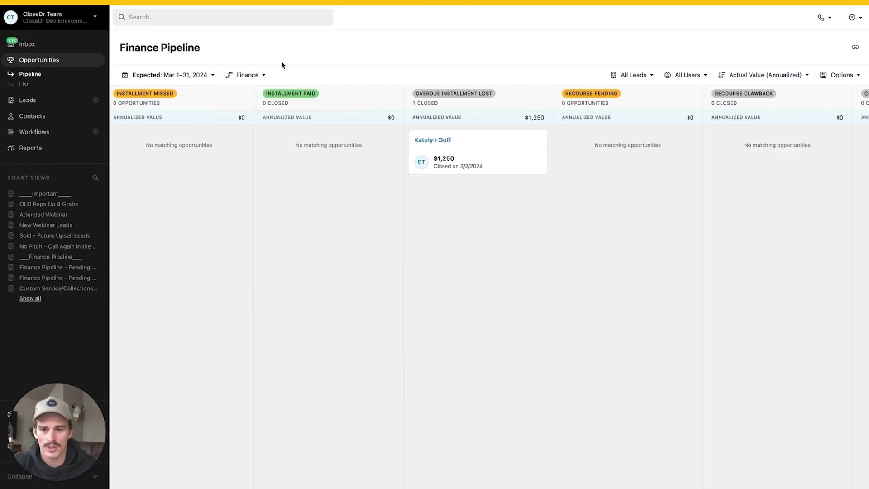
pyautogui.click(32, 18)
pyautogui.click(48, 50)
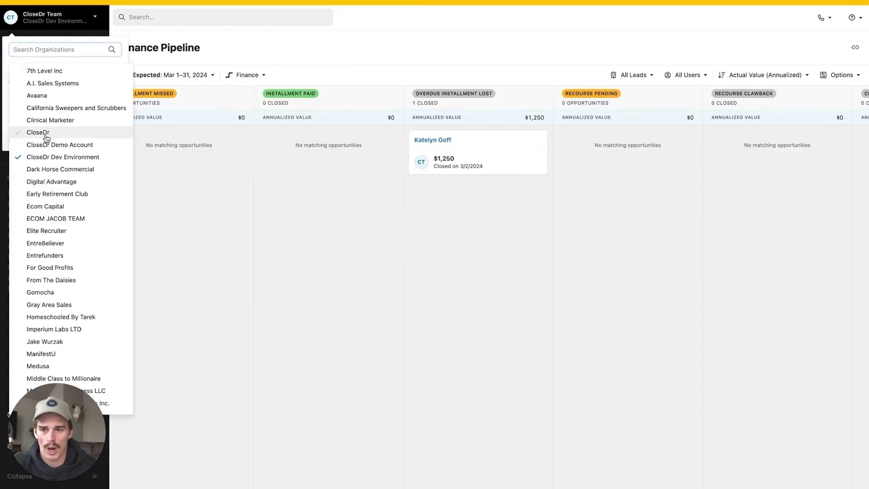
pyautogui.click(47, 145)
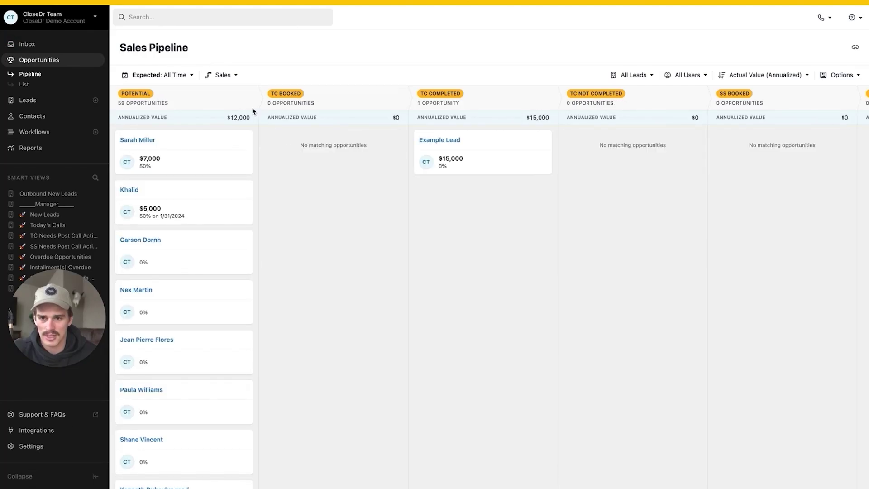
# - Show the Product pipeline, then go to Settings
pyautogui.click(221, 75)
pyautogui.click(227, 120)
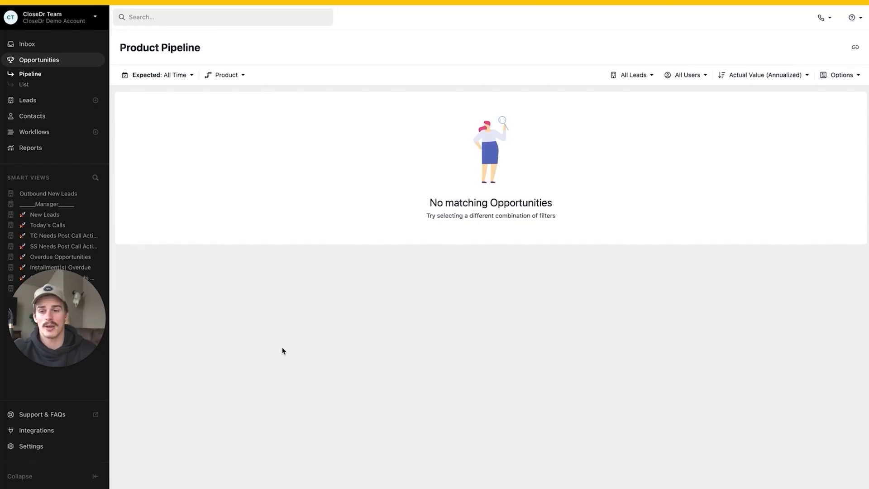
pyautogui.click(63, 446)
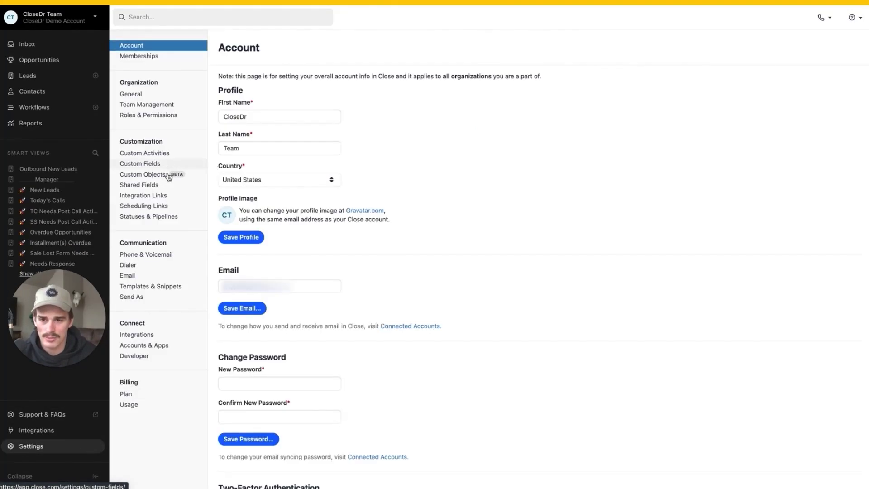
# - In Statuses & Pipelines, enter a Product status 'Webinar sale' with type Won
pyautogui.click(163, 216)
pyautogui.scroll(-10, 491, 223)
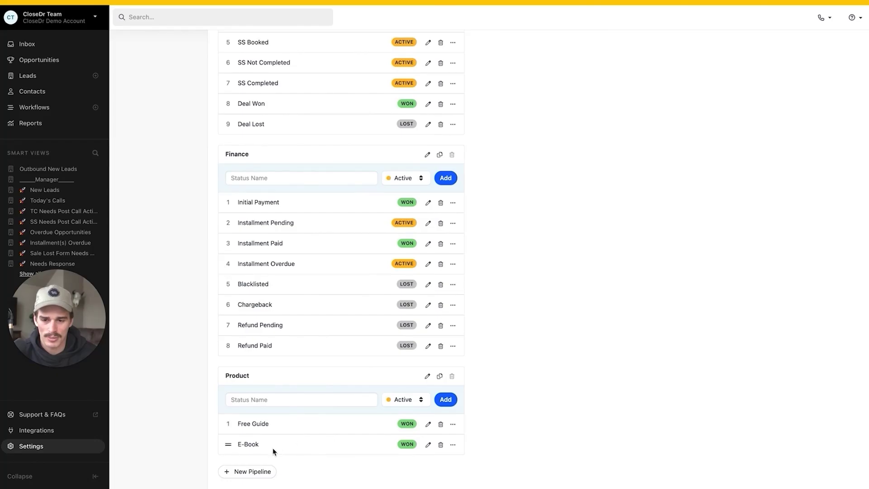
pyautogui.click(281, 402)
pyautogui.write('Web')
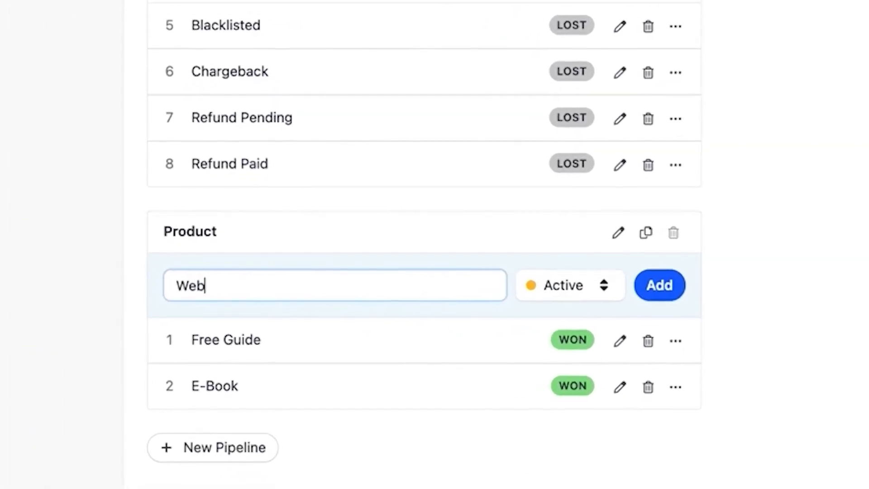
pyautogui.write('inar sale')
pyautogui.click(555, 284)
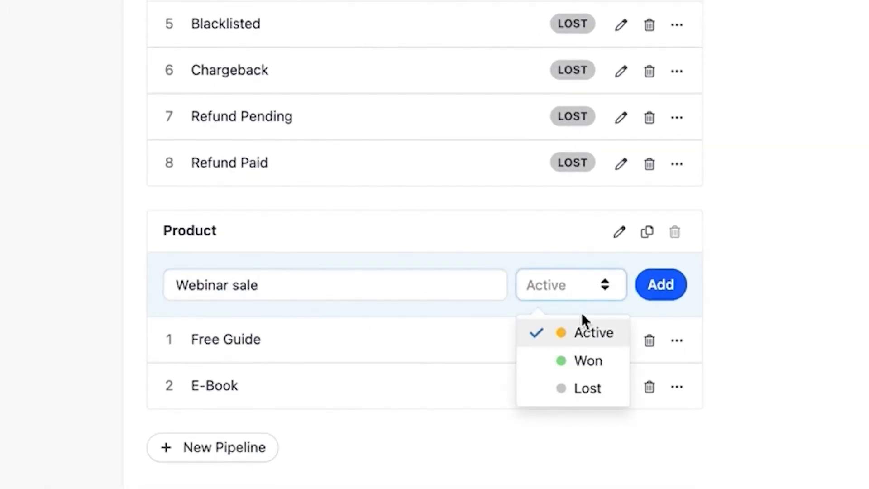
pyautogui.click(580, 369)
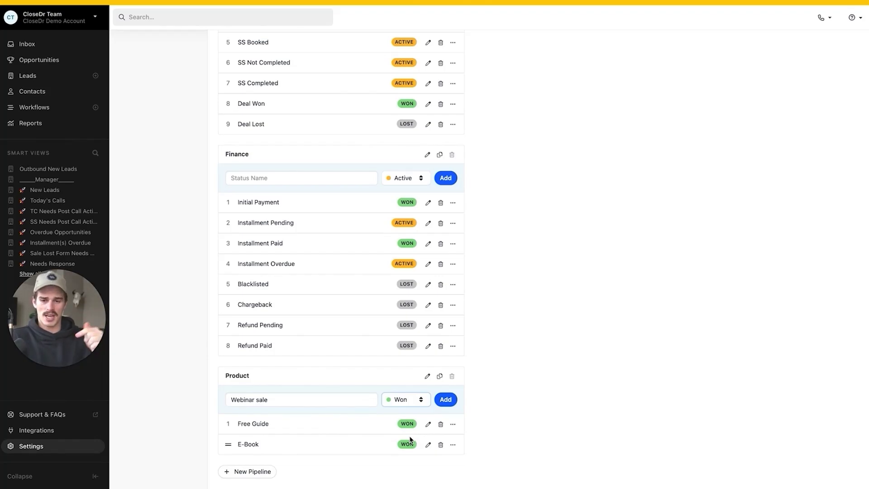
pyautogui.scroll(3, 324, 271)
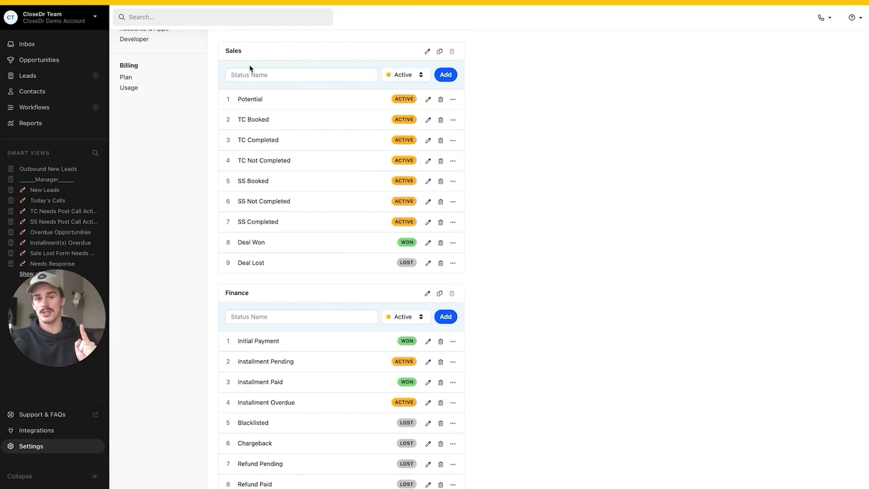
pyautogui.scroll(-2, 249, 68)
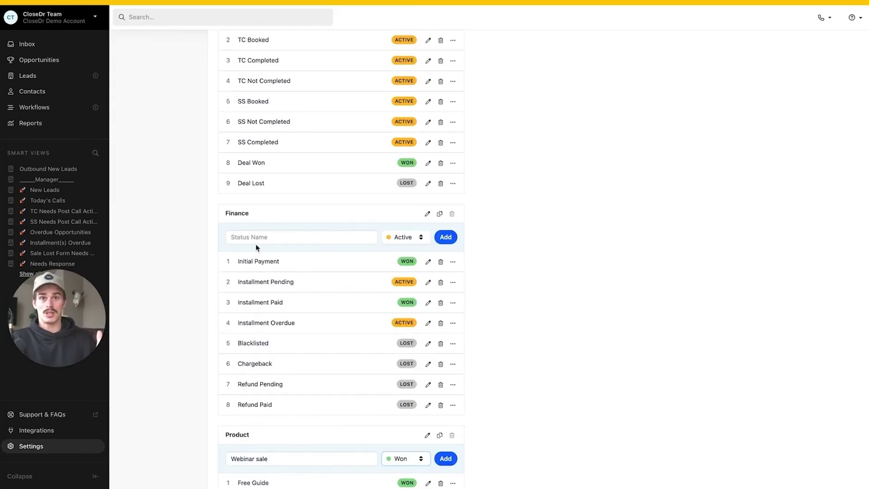
pyautogui.scroll(-1, 256, 245)
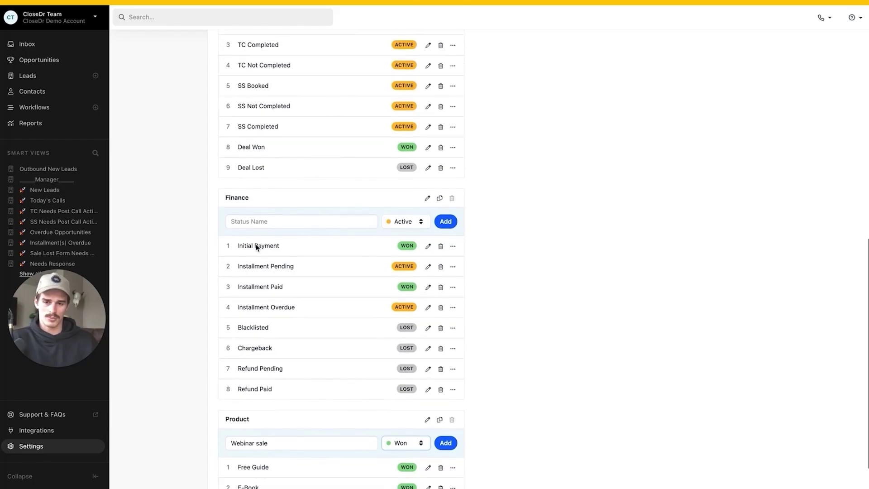
pyautogui.moveTo(256, 245)
pyautogui.mouseDown()
pyautogui.moveTo(317, 404)
pyautogui.moveTo(256, 244)
pyautogui.mouseUp()
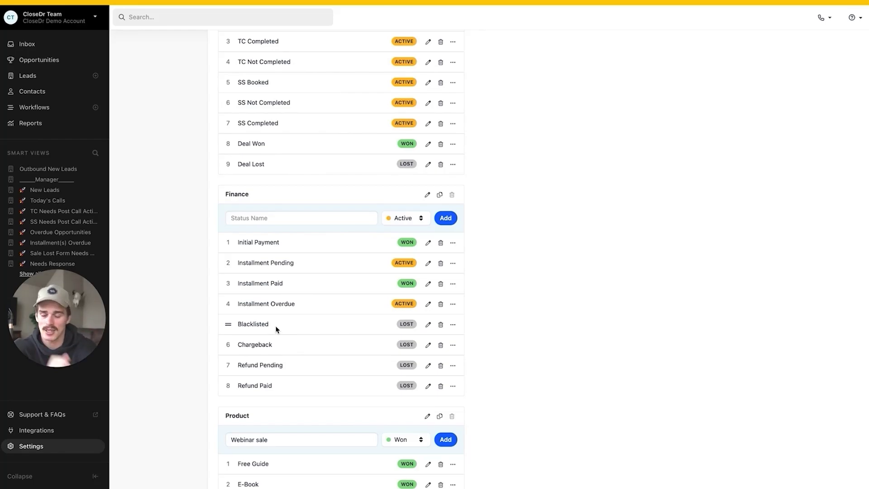
pyautogui.scroll(1, 277, 329)
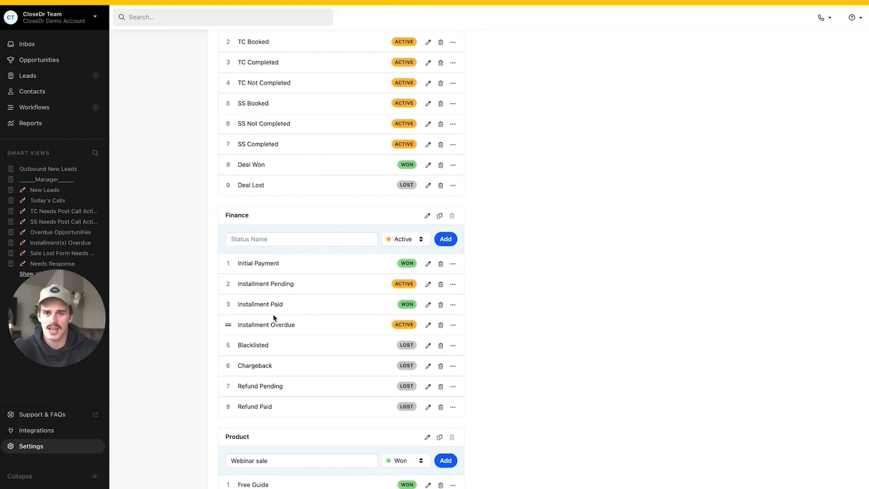